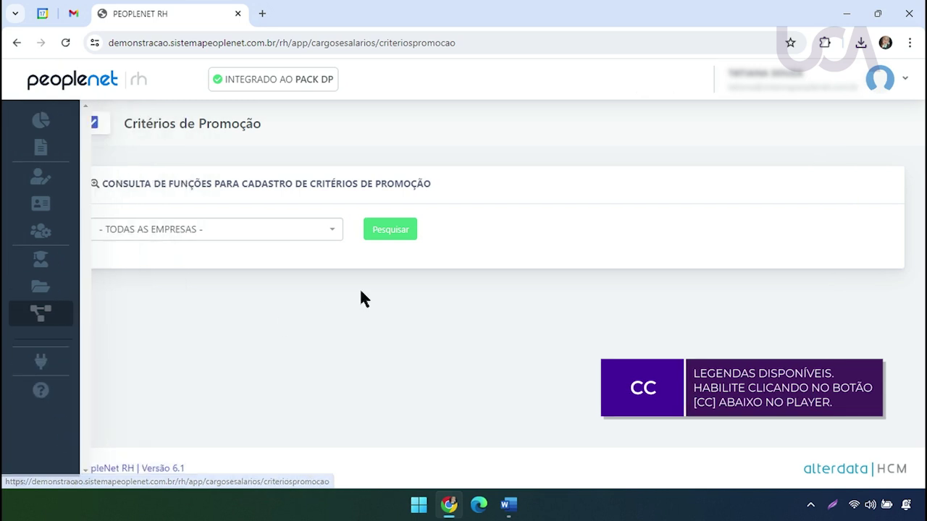
List the functions of the company PEOPLENET RH and open the promotion criteria registration for AUXILIAR ADMINISTRATIVO PLENO.
{"action": "left_click", "coordinate": [247, 230]}
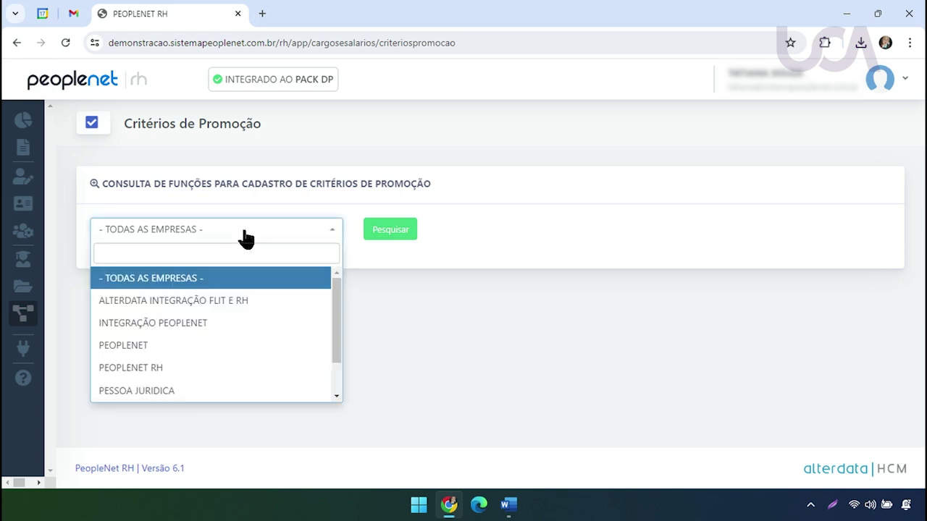
{"action": "left_click", "coordinate": [183, 369]}
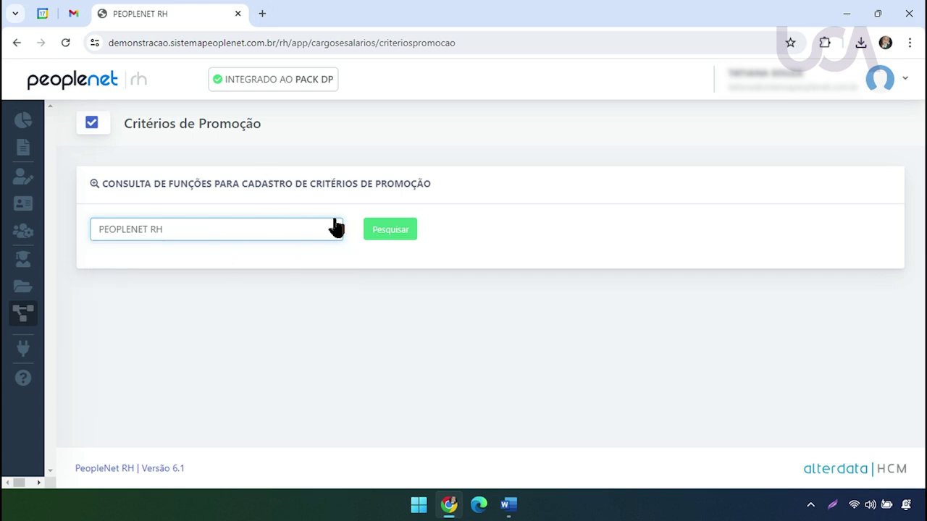
{"action": "left_click", "coordinate": [394, 233]}
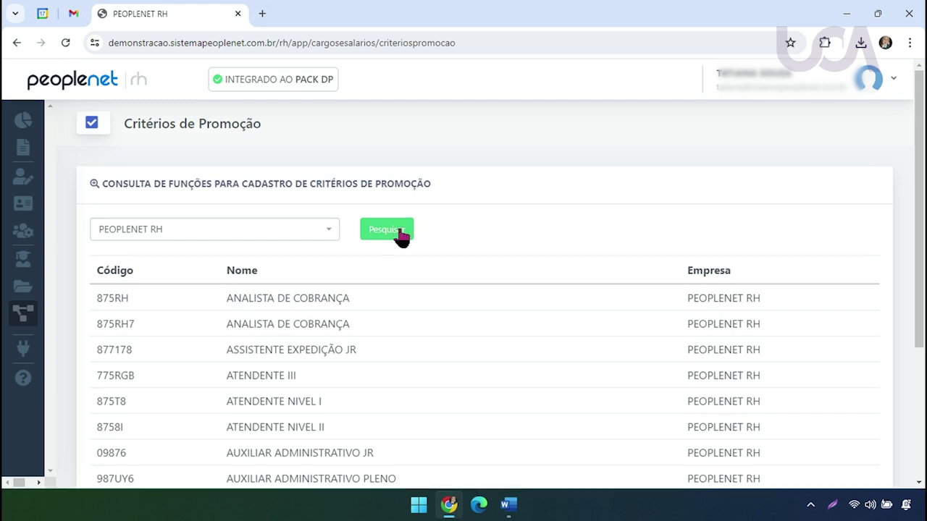
{"action": "scroll", "coordinate": [464, 289], "scroll_direction": "down", "scroll_amount": 2}
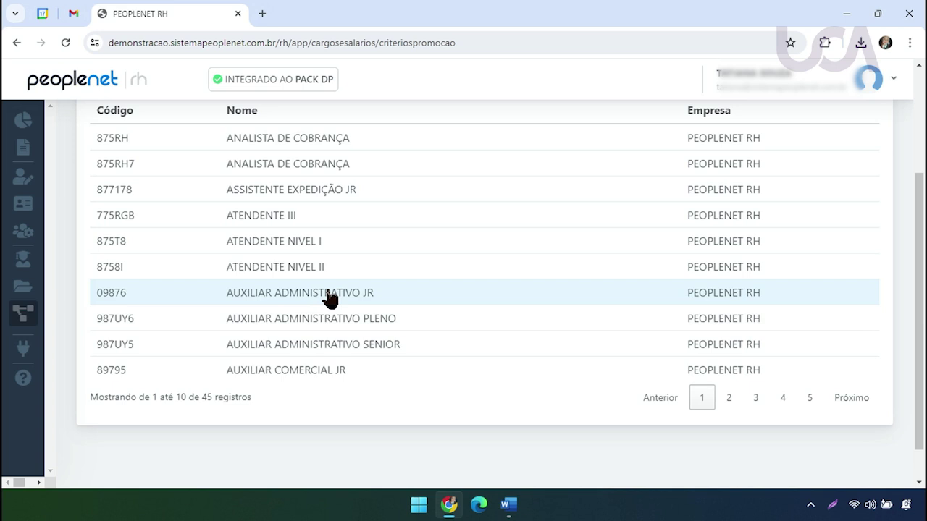
{"action": "left_click", "coordinate": [340, 324]}
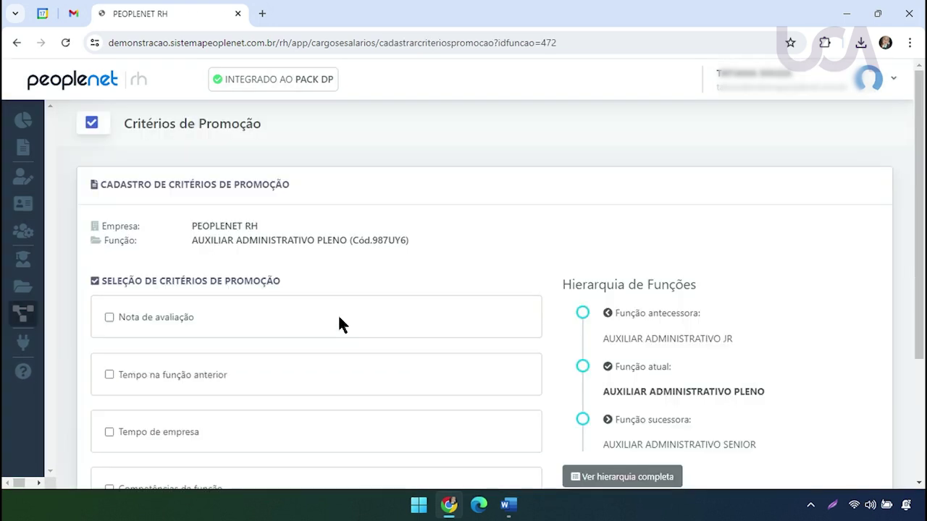
Enable the Nota de avaliação criterion and select the evaluation AVALIAÇÃO SOBRE TREINAMENTO: PROCEDIMENTO DE FUNÇÃO.
{"action": "left_click_drag", "start_coordinate": [923, 172], "coordinate": [923, 253]}
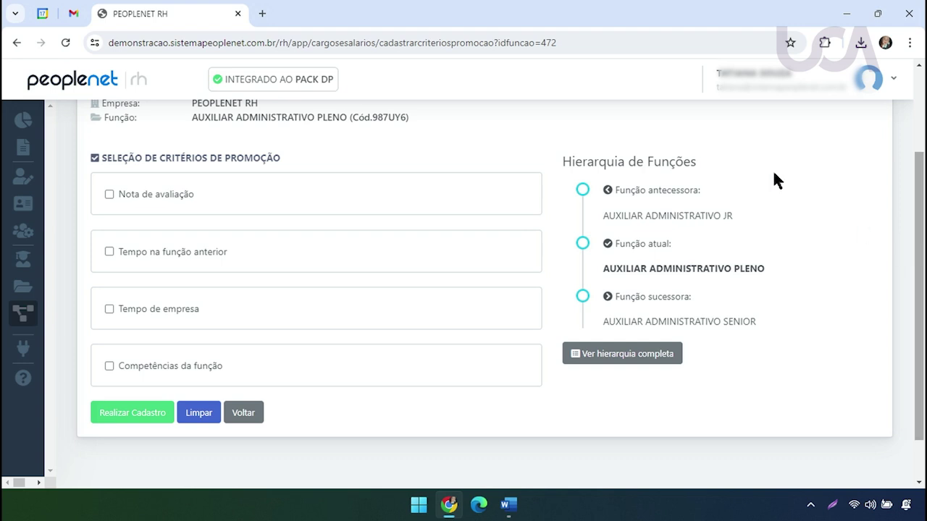
{"action": "left_click_drag", "start_coordinate": [100, 158], "coordinate": [266, 153]}
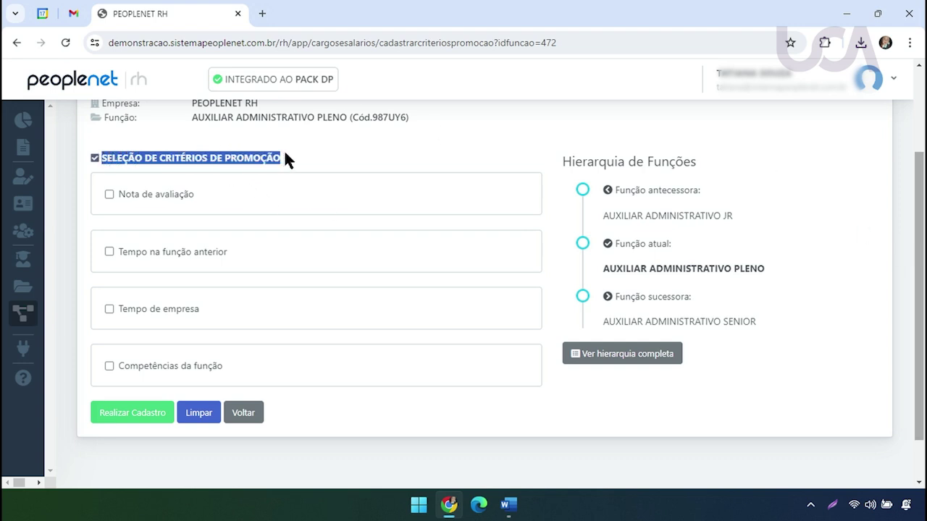
{"action": "left_click_drag", "start_coordinate": [923, 217], "coordinate": [924, 207]}
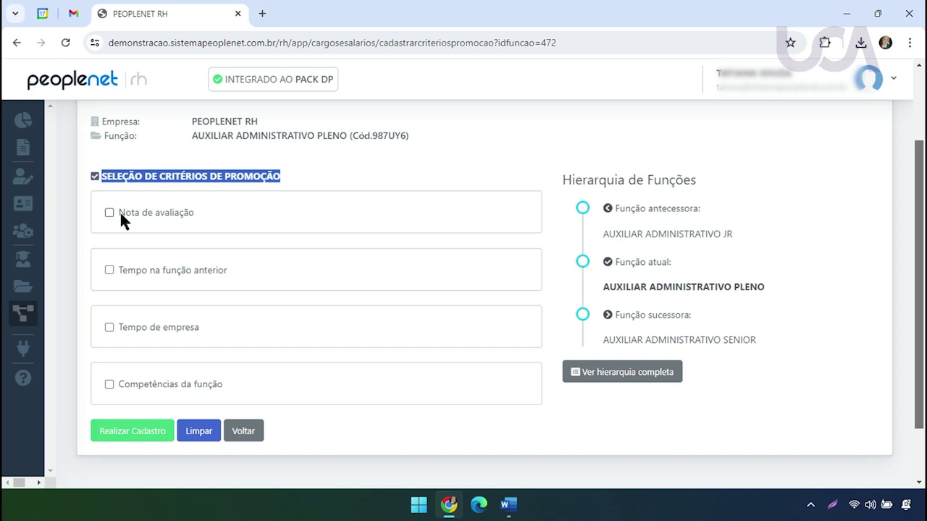
{"action": "left_click_drag", "start_coordinate": [119, 213], "coordinate": [155, 215]}
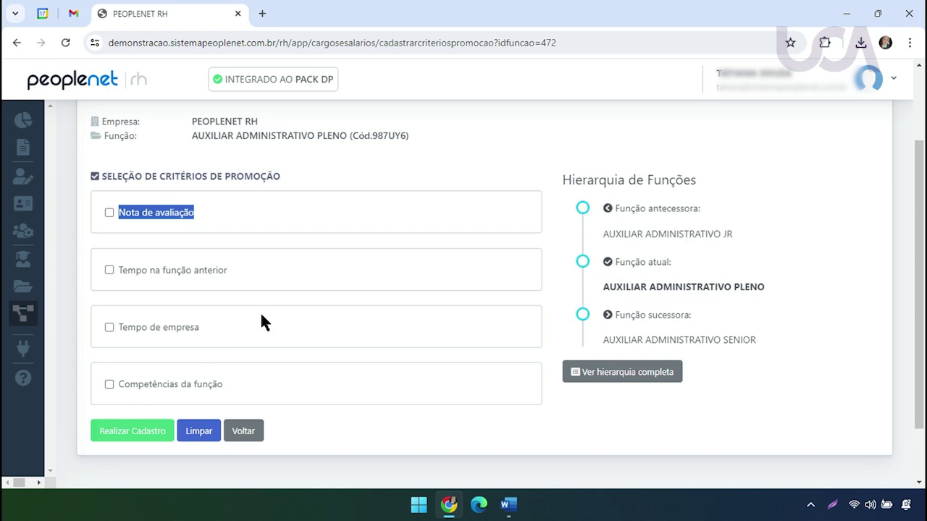
{"action": "left_click", "coordinate": [101, 220]}
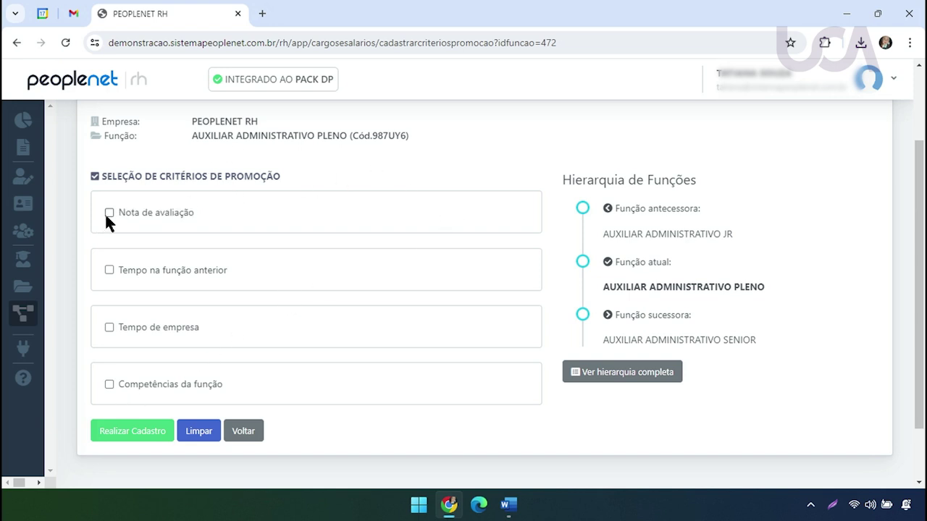
{"action": "left_click", "coordinate": [109, 214]}
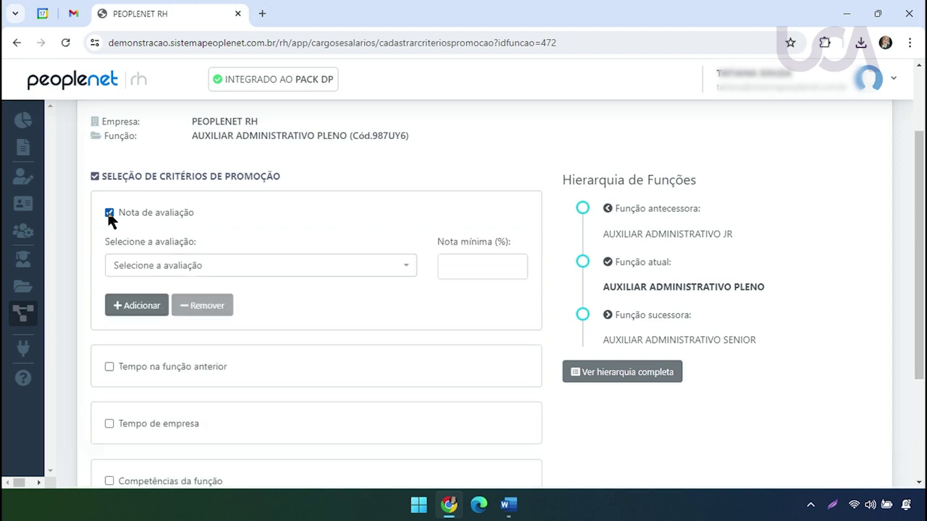
{"action": "left_click", "coordinate": [386, 270]}
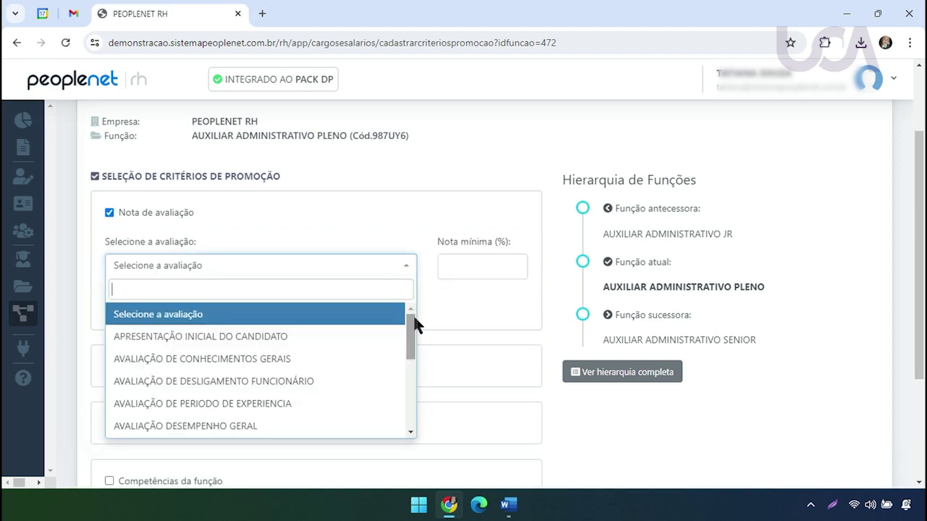
{"action": "left_click_drag", "start_coordinate": [411, 344], "coordinate": [410, 426]}
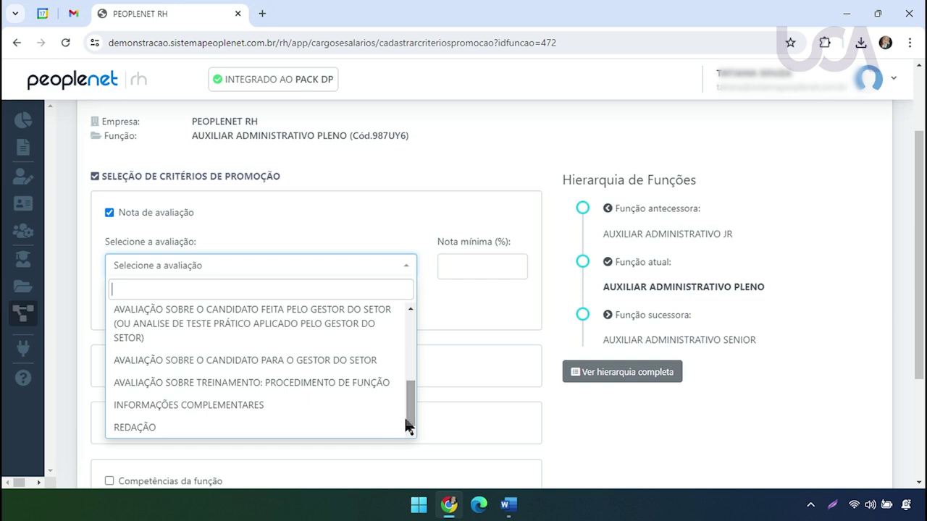
{"action": "left_click", "coordinate": [221, 385]}
Set the minimum score (Nota mínima) for the selected evaluation to 70%.
{"action": "left_click", "coordinate": [496, 275]}
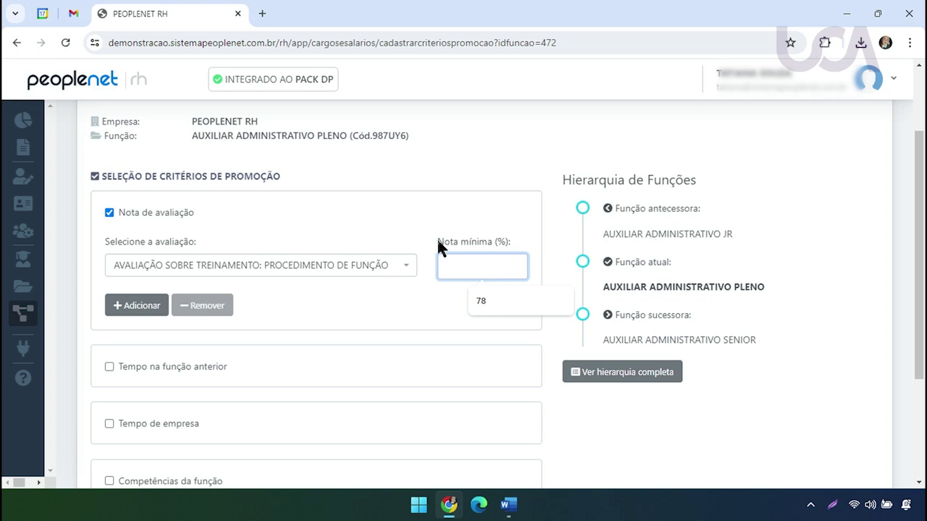
{"action": "left_click_drag", "start_coordinate": [436, 239], "coordinate": [493, 236]}
{"action": "left_click", "coordinate": [476, 270]}
{"action": "type", "text": "70"}
{"action": "left_click", "coordinate": [492, 226]}
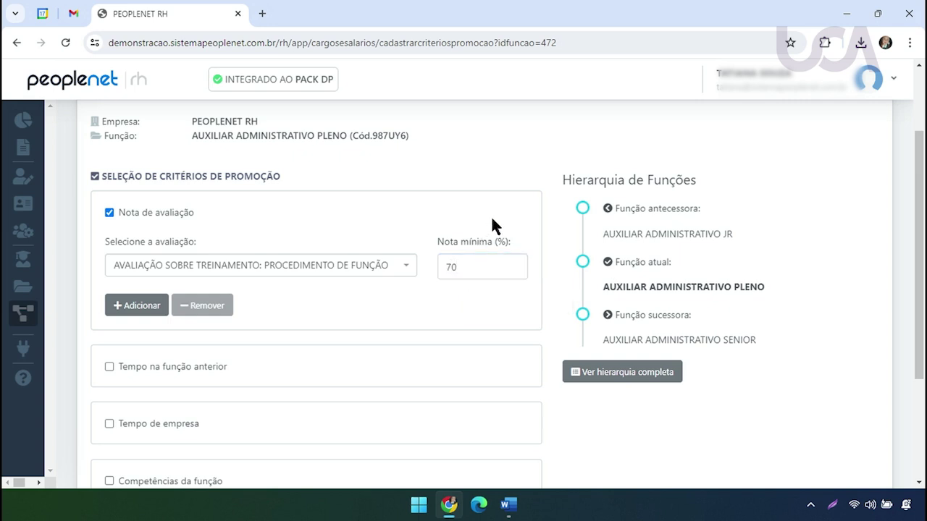
Add a second evaluation row to the Nota de avaliação criterion and remove it again.
{"action": "left_click", "coordinate": [145, 308]}
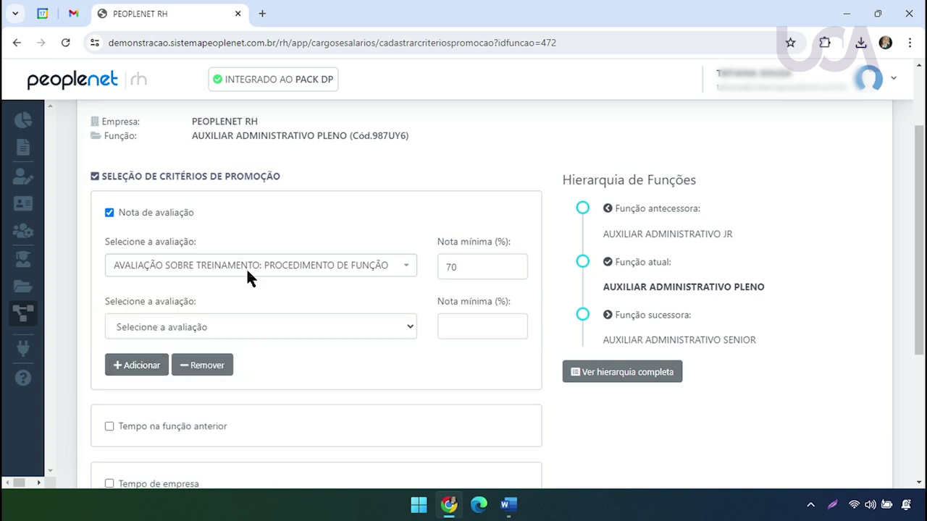
{"action": "left_click", "coordinate": [215, 371]}
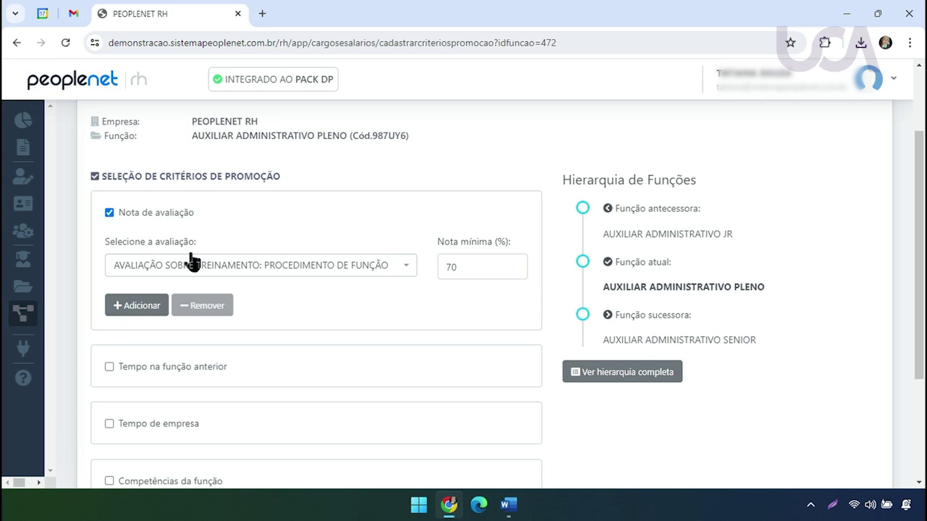
{"action": "left_click", "coordinate": [110, 213]}
{"action": "left_click", "coordinate": [110, 213]}
Enable the Tempo na função anterior and Tempo de empresa promotion criteria.
{"action": "scroll", "coordinate": [286, 352], "scroll_direction": "down", "scroll_amount": 1}
{"action": "scroll", "coordinate": [292, 352], "scroll_direction": "down", "scroll_amount": 1}
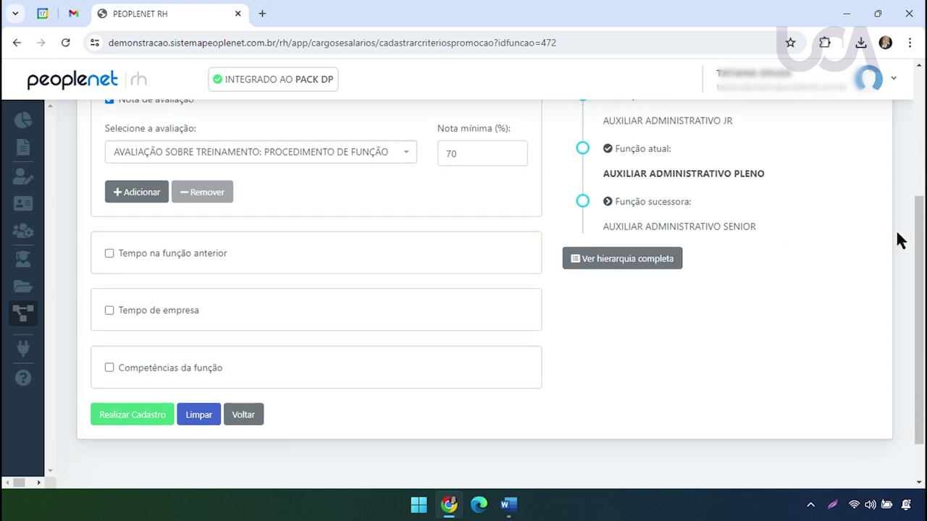
{"action": "scroll", "coordinate": [905, 253], "scroll_direction": "down", "scroll_amount": 1}
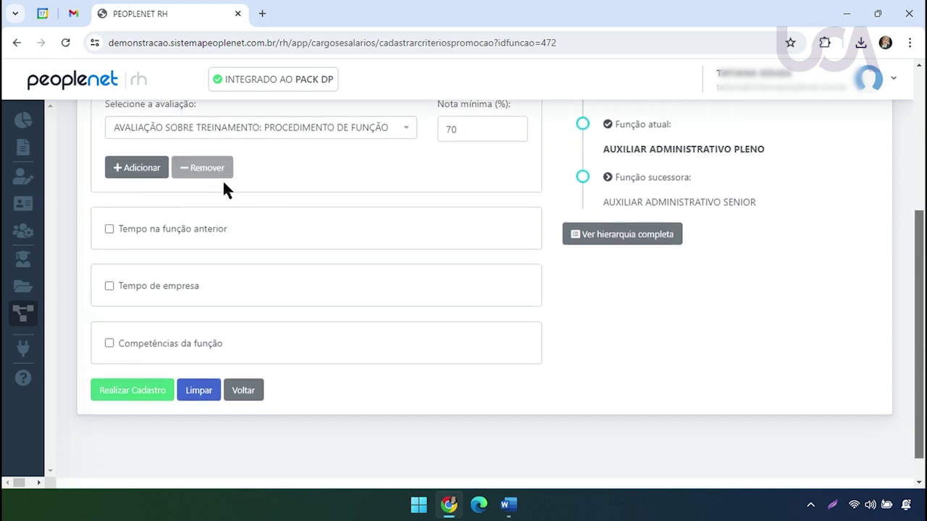
{"action": "left_click_drag", "start_coordinate": [118, 227], "coordinate": [230, 226]}
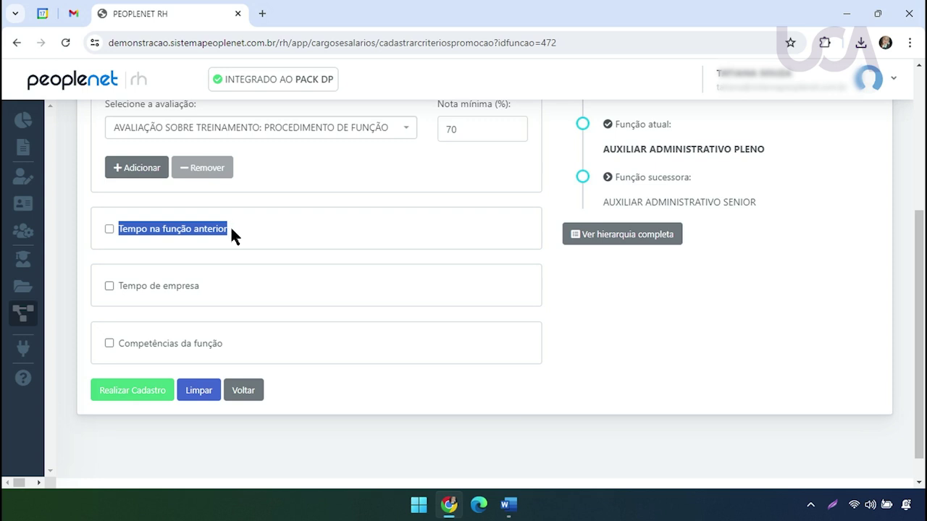
{"action": "left_click", "coordinate": [110, 229]}
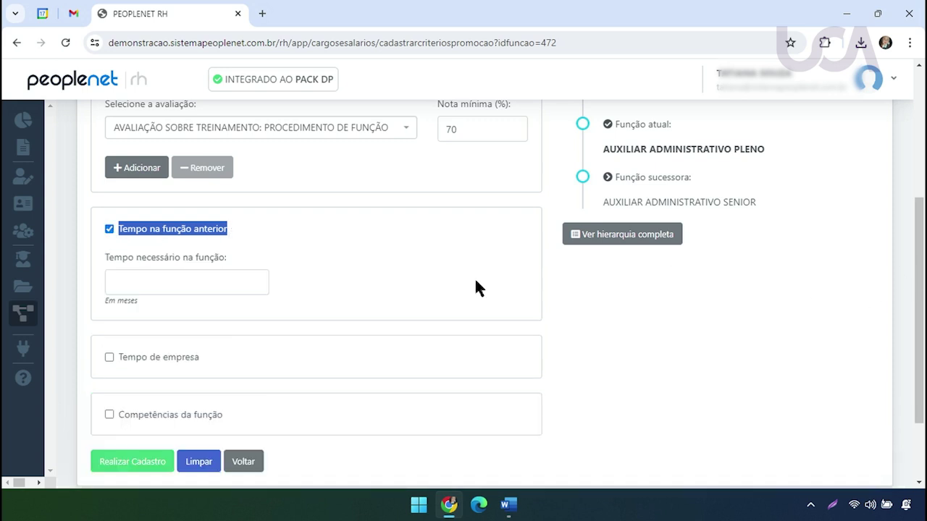
{"action": "left_click", "coordinate": [108, 358]}
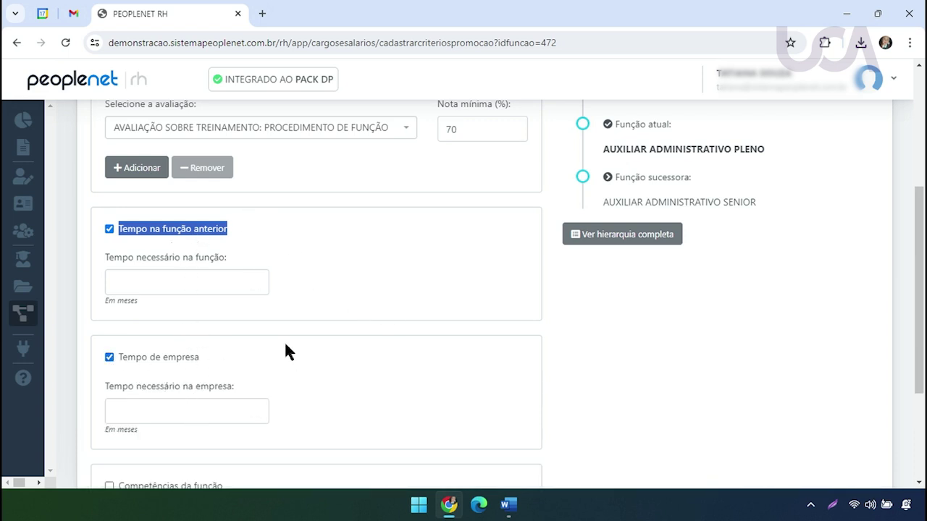
Set the required time in the previous function (Tempo necessário na função) to 12 months.
{"action": "left_click_drag", "start_coordinate": [921, 304], "coordinate": [923, 290]}
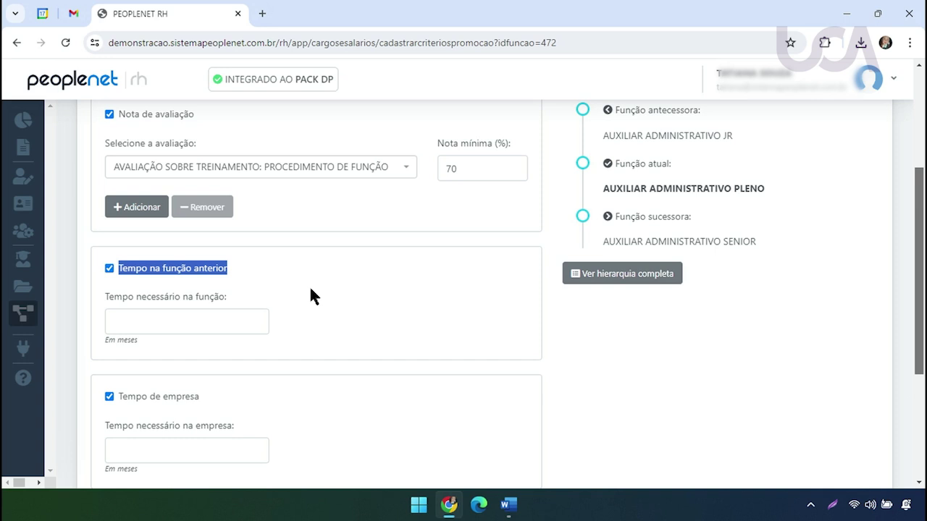
{"action": "left_click_drag", "start_coordinate": [103, 339], "coordinate": [135, 340]}
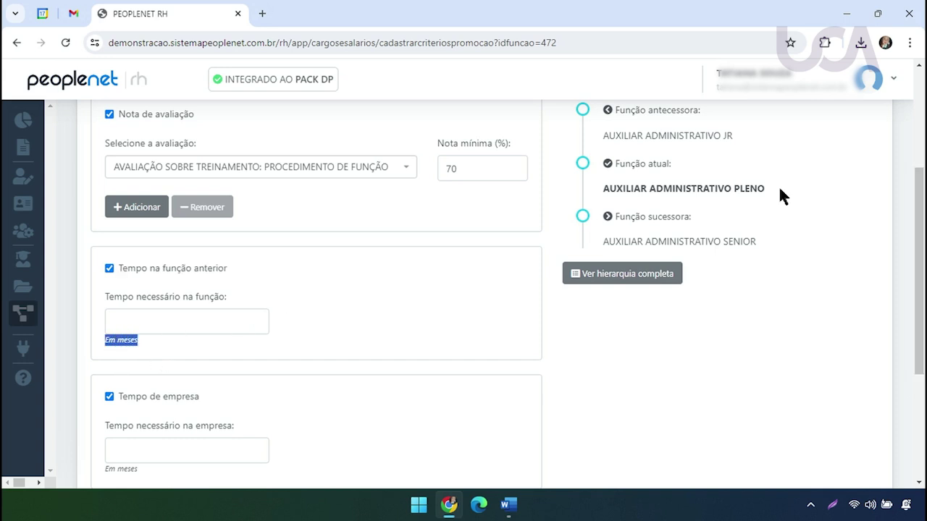
{"action": "scroll", "coordinate": [921, 266], "scroll_direction": "up", "scroll_amount": 1}
{"action": "left_click_drag", "start_coordinate": [122, 332], "coordinate": [204, 342]}
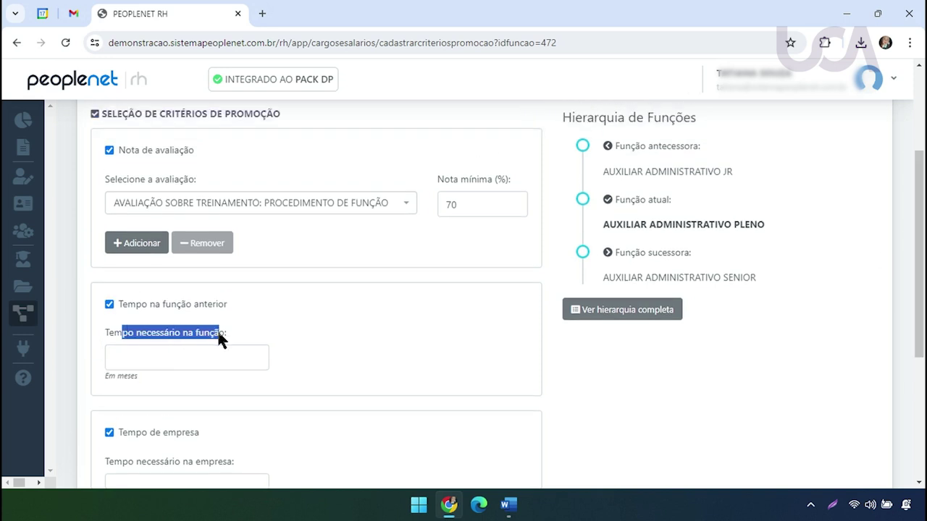
{"action": "left_click_drag", "start_coordinate": [637, 172], "coordinate": [733, 172]}
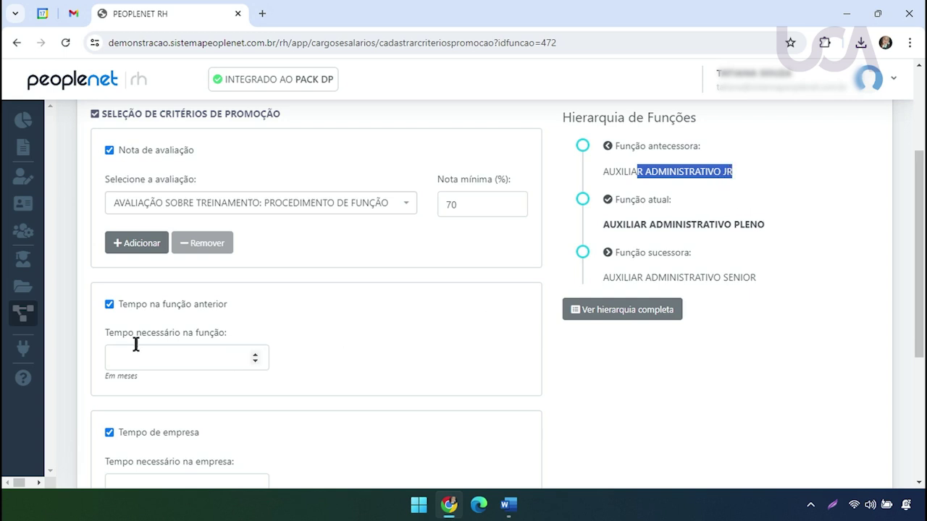
{"action": "left_click", "coordinate": [155, 362]}
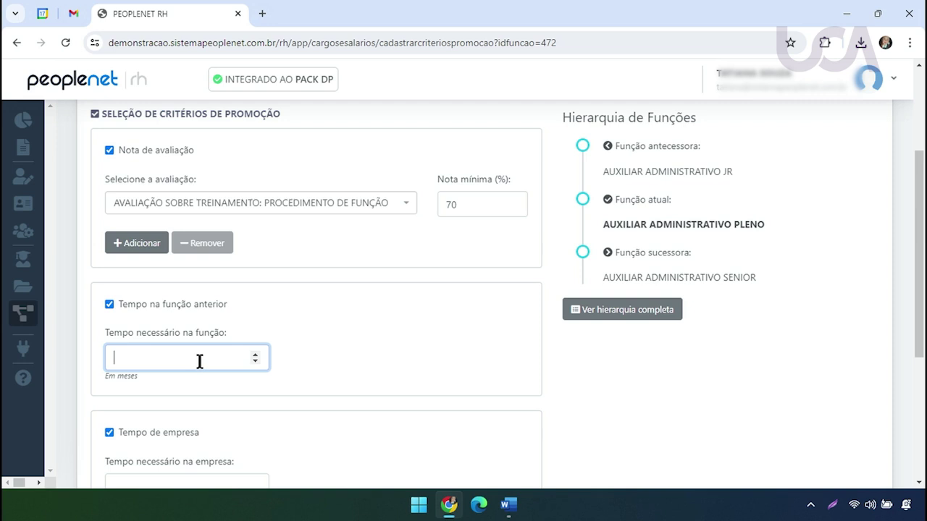
{"action": "type", "text": "12"}
Set the required time at the company (Tempo necessário na empresa) to 12 months.
{"action": "scroll", "coordinate": [923, 378], "scroll_direction": "down", "scroll_amount": 2}
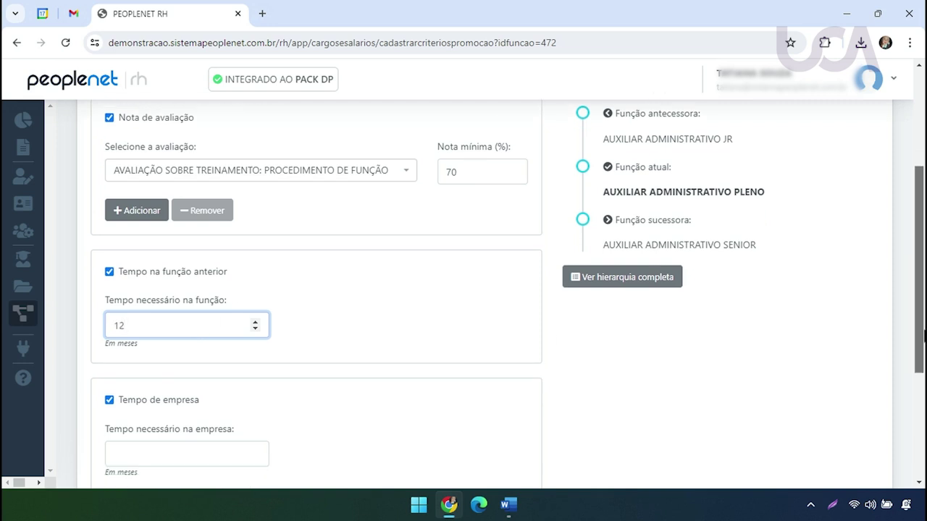
{"action": "left_click_drag", "start_coordinate": [123, 302], "coordinate": [192, 310]}
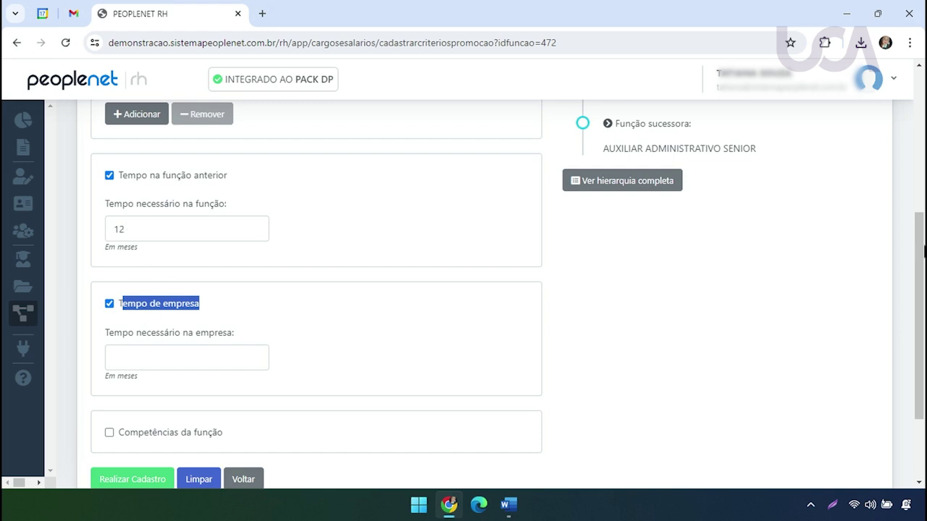
{"action": "left_click_drag", "start_coordinate": [925, 282], "coordinate": [924, 182]}
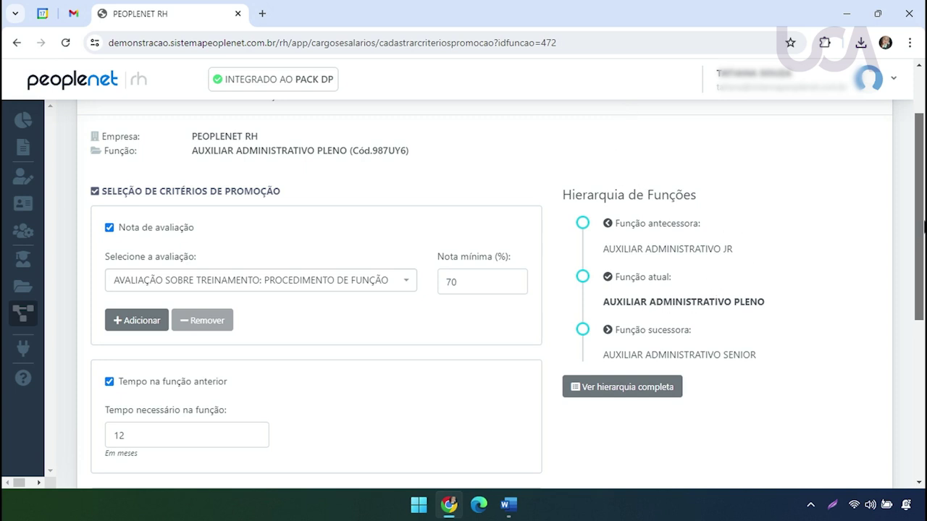
{"action": "left_click_drag", "start_coordinate": [924, 217], "coordinate": [924, 321]}
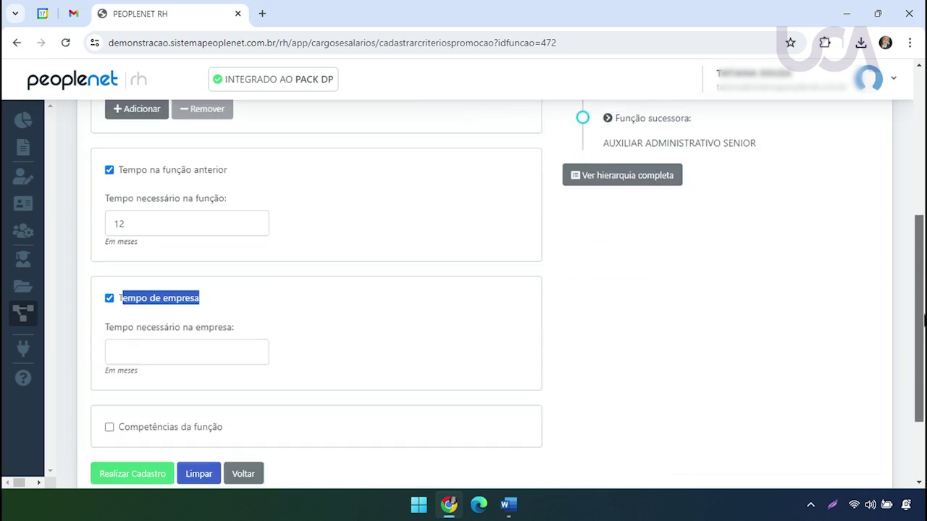
{"action": "left_click", "coordinate": [166, 352]}
{"action": "type", "text": "12"}
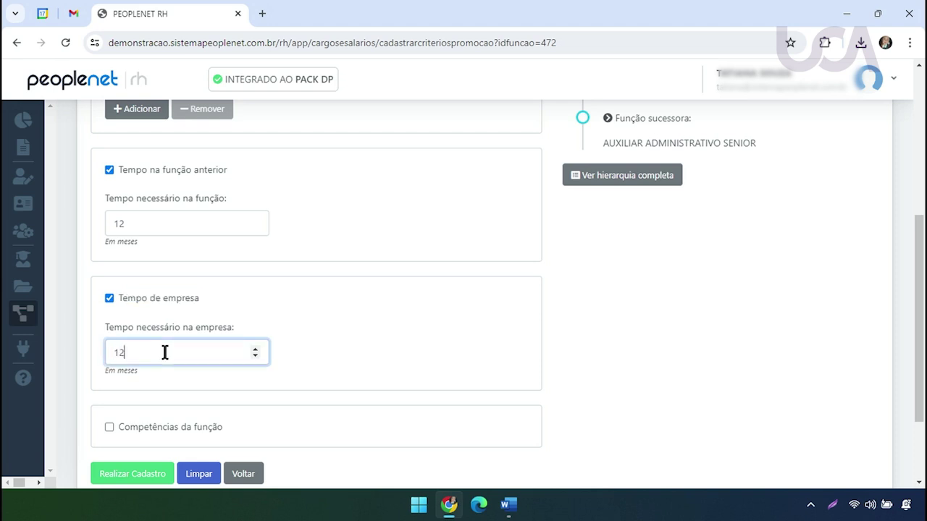
Enable the Competências da função criterion for the AUXILIAR ADMINISTRATIVO PLENO function.
{"action": "scroll", "coordinate": [185, 353], "scroll_direction": "down", "scroll_amount": 2}
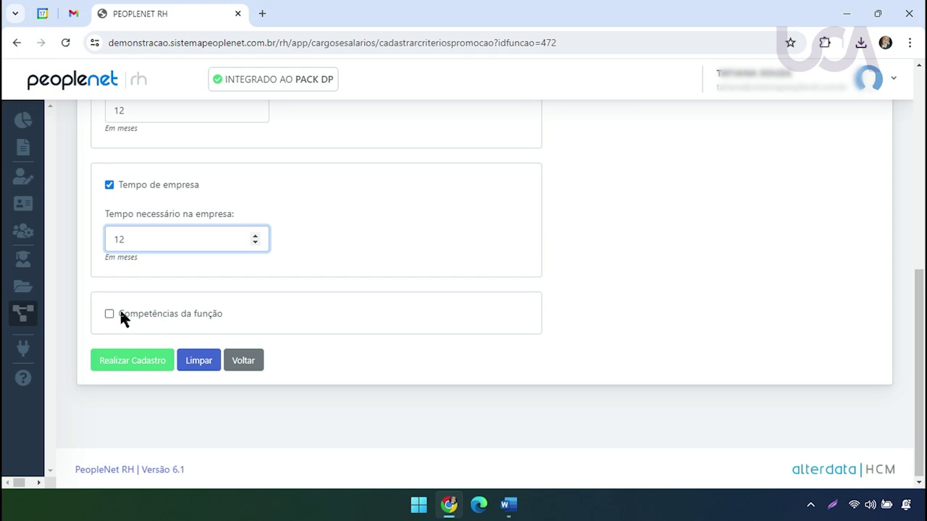
{"action": "left_click_drag", "start_coordinate": [119, 308], "coordinate": [238, 312]}
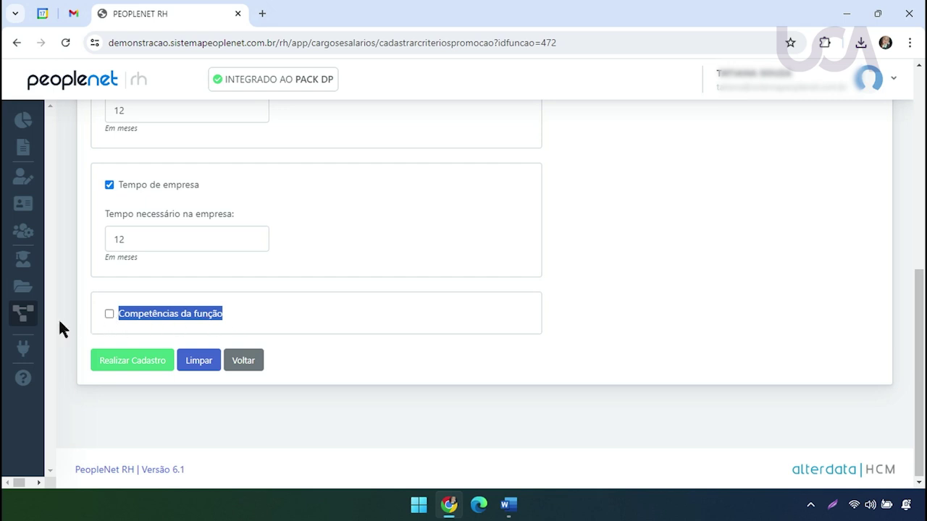
{"action": "mouse_move", "coordinate": [41, 327]}
{"action": "left_click", "coordinate": [109, 314]}
{"action": "left_click_drag", "start_coordinate": [923, 304], "coordinate": [924, 174]}
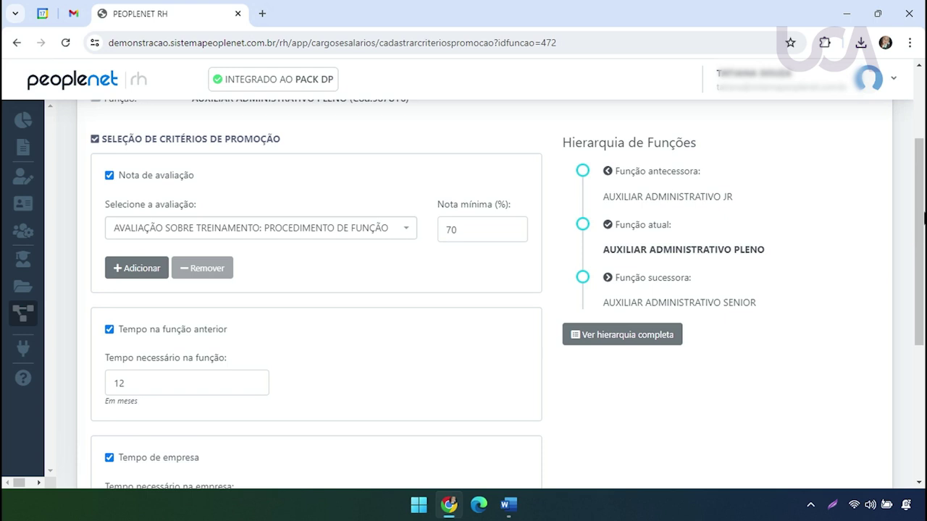
Register the selected promotion criteria for the AUXILIAR ADMINISTRATIVO PLENO function and check its successor function in the hierarchy.
{"action": "scroll", "coordinate": [583, 440], "scroll_direction": "down", "scroll_amount": 3}
{"action": "left_click", "coordinate": [119, 402]}
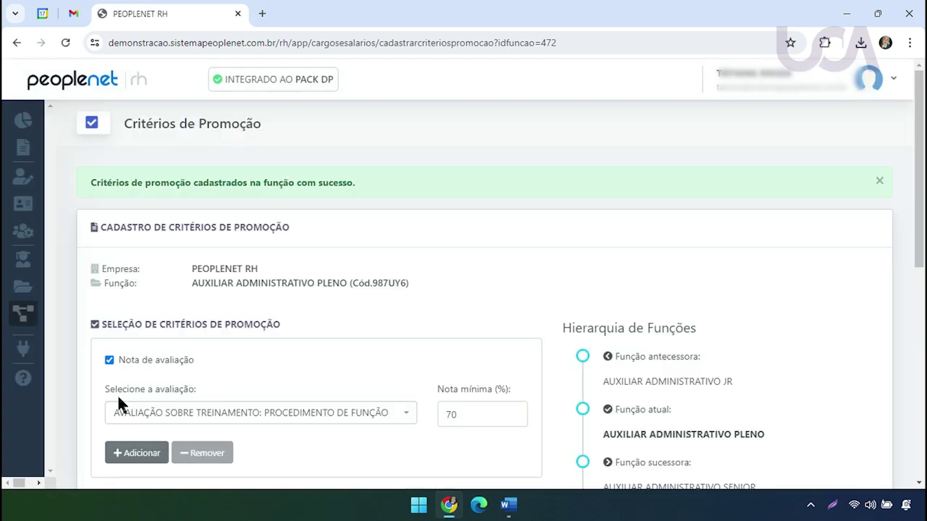
{"action": "left_click_drag", "start_coordinate": [104, 181], "coordinate": [401, 175]}
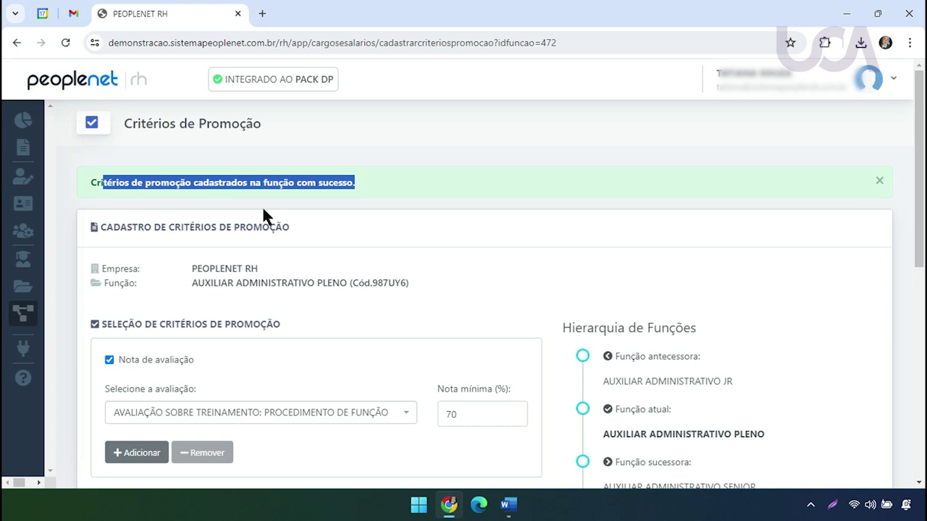
{"action": "scroll", "coordinate": [809, 293], "scroll_direction": "down", "scroll_amount": 2}
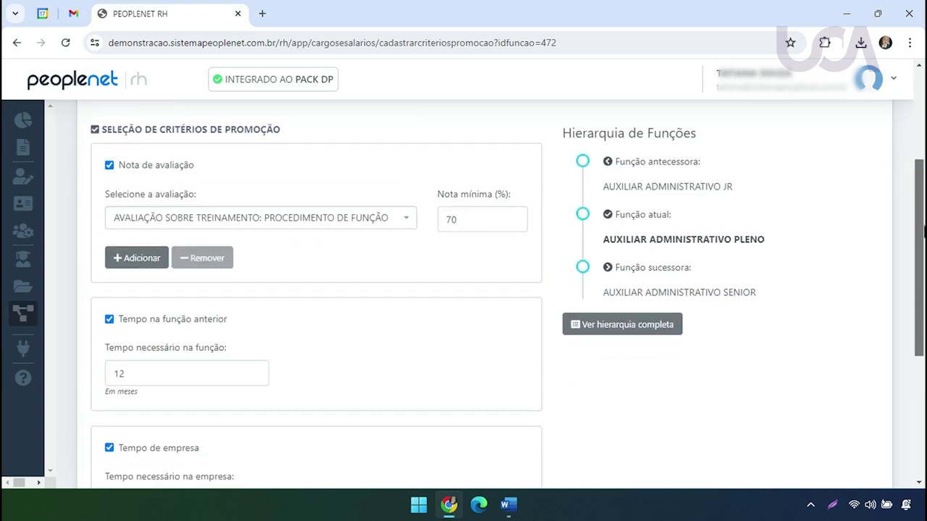
{"action": "left_click_drag", "start_coordinate": [602, 291], "coordinate": [772, 297]}
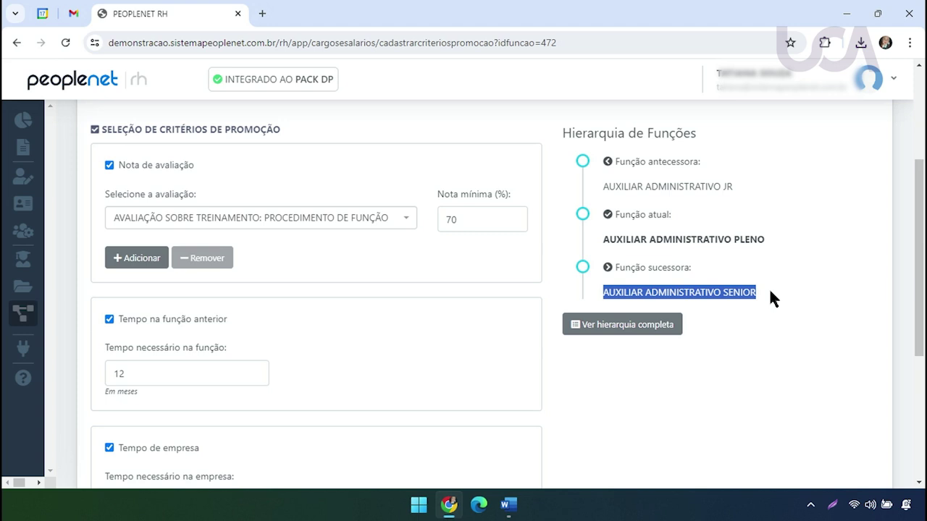
Return to the promotion criteria function query and search for the functions of the PEOPLENET RH company.
{"action": "scroll", "coordinate": [918, 270], "scroll_direction": "down", "scroll_amount": 1}
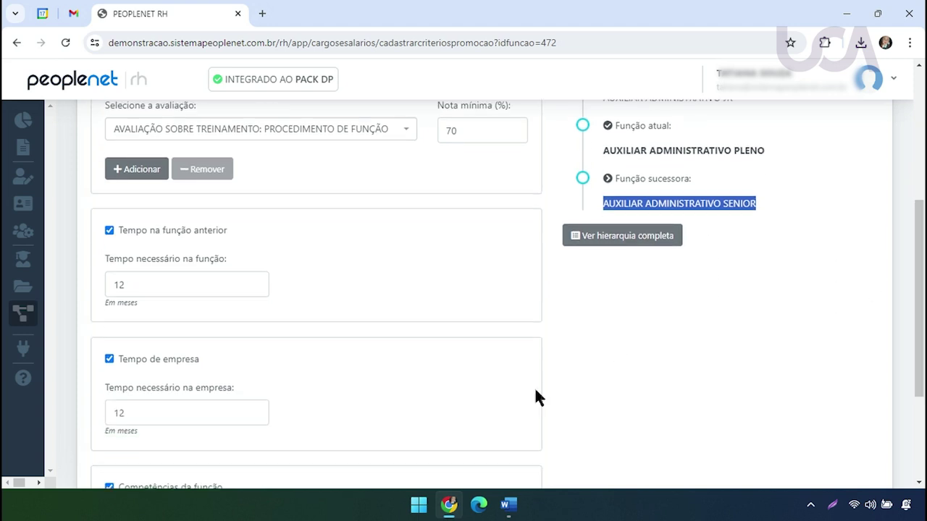
{"action": "scroll", "coordinate": [918, 297], "scroll_direction": "down", "scroll_amount": 3}
{"action": "left_click", "coordinate": [246, 360]}
{"action": "left_click", "coordinate": [300, 231]}
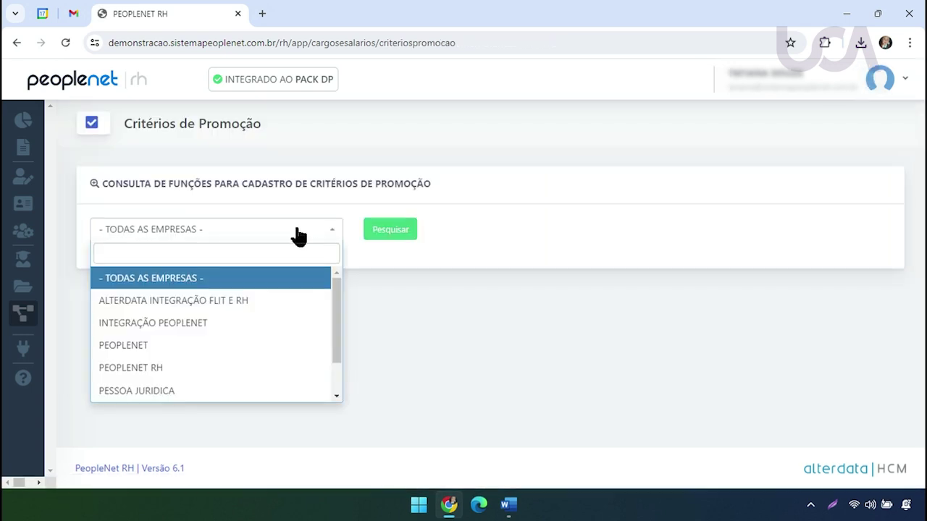
{"action": "left_click", "coordinate": [194, 366]}
{"action": "left_click", "coordinate": [407, 233]}
Open the promotion criteria registration for the AUXILIAR ADMINISTRATIVO SENIOR function.
{"action": "scroll", "coordinate": [671, 307], "scroll_direction": "down", "scroll_amount": 3}
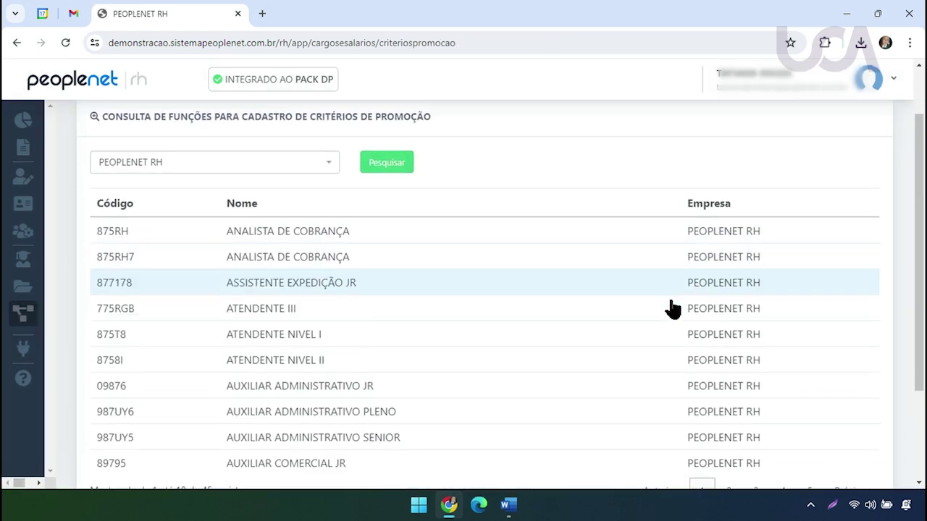
{"action": "left_click", "coordinate": [363, 324]}
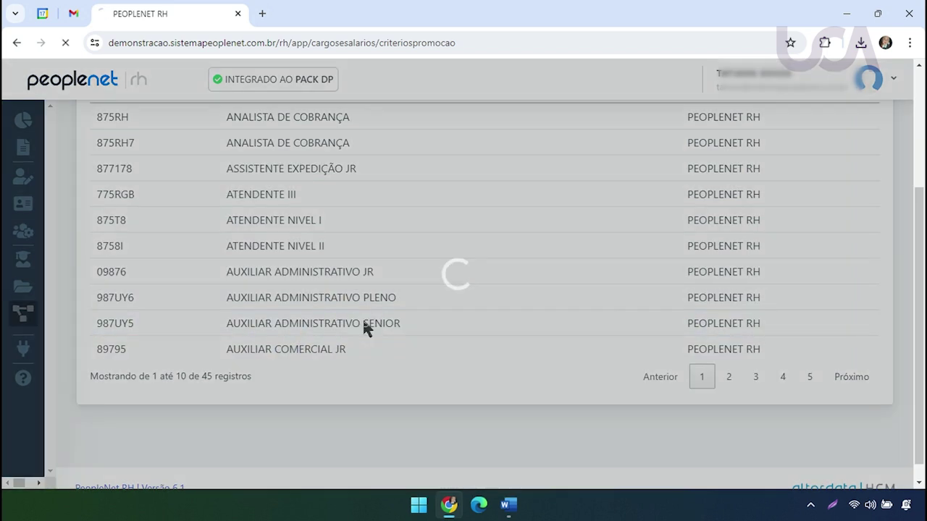
{"action": "left_click_drag", "start_coordinate": [920, 239], "coordinate": [924, 307]}
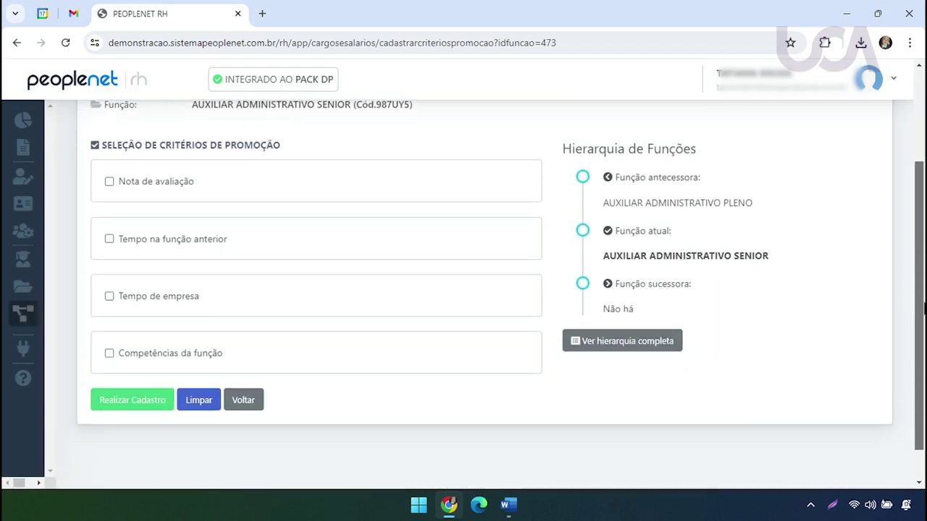